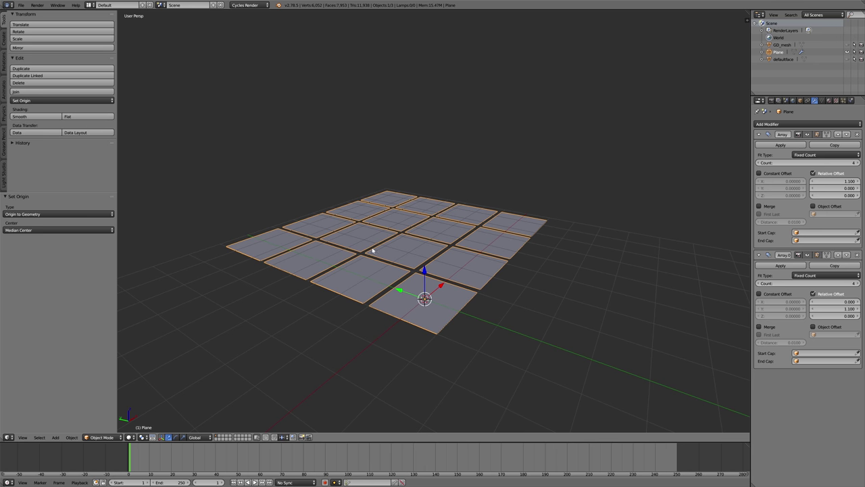
# Step: View the glowing panel and spiky sphere straight from the front
pyautogui.hotkey('shift', 's')
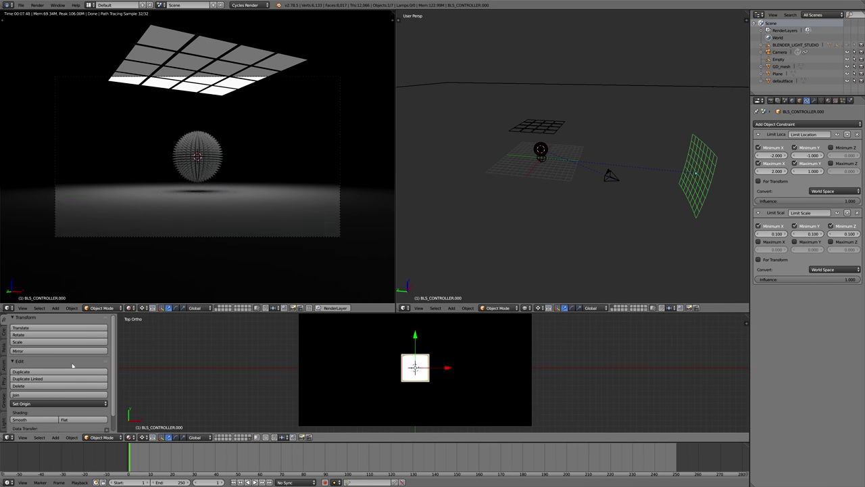
# Step: Add a studio light to the scene with Blender Light Studio
pyautogui.click(417, 109)
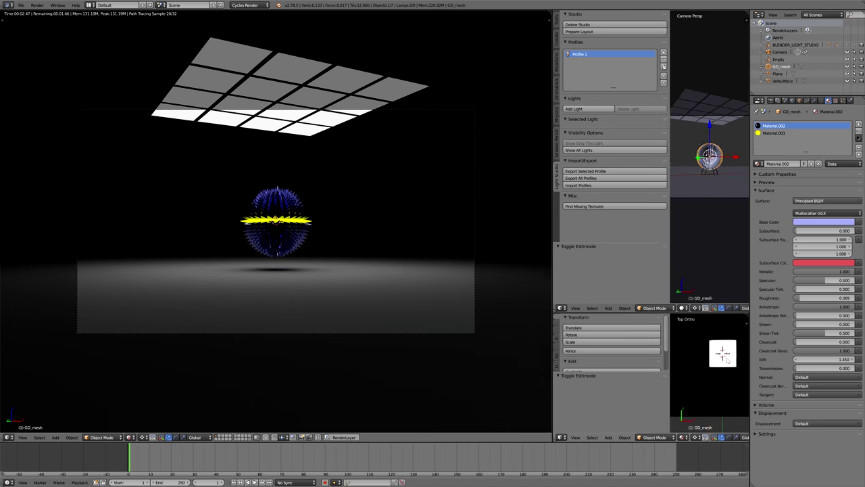
# Step: Move the studio light to the left and raise the camera vertically
pyautogui.scroll(-3, 617, 376)
pyautogui.press('g')
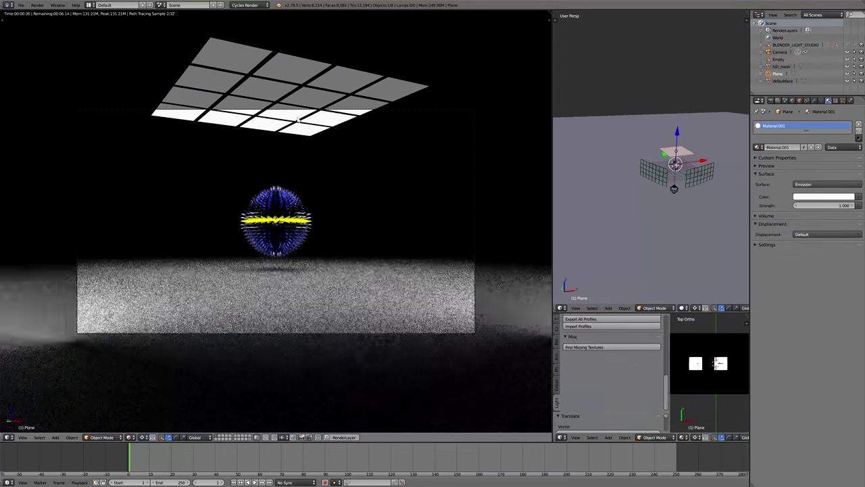
pyautogui.rightClick(338, 109)
pyautogui.press('g')
pyautogui.press('z')
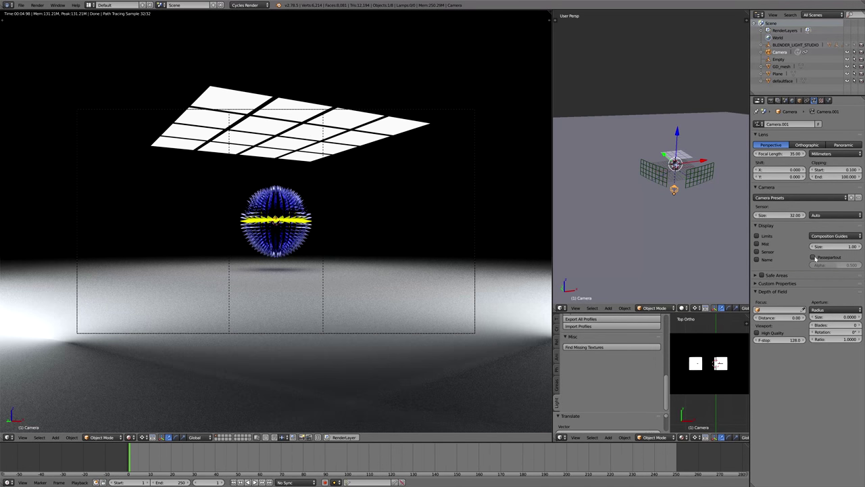
pyautogui.click(129, 437)
# Step: Duplicate the spiky sphere along X to sit beside the original
pyautogui.click(145, 388)
pyautogui.hotkey('shift', 'd')
pyautogui.press('KP_0')
pyautogui.hotkey('shift', 'd')
pyautogui.press('x')
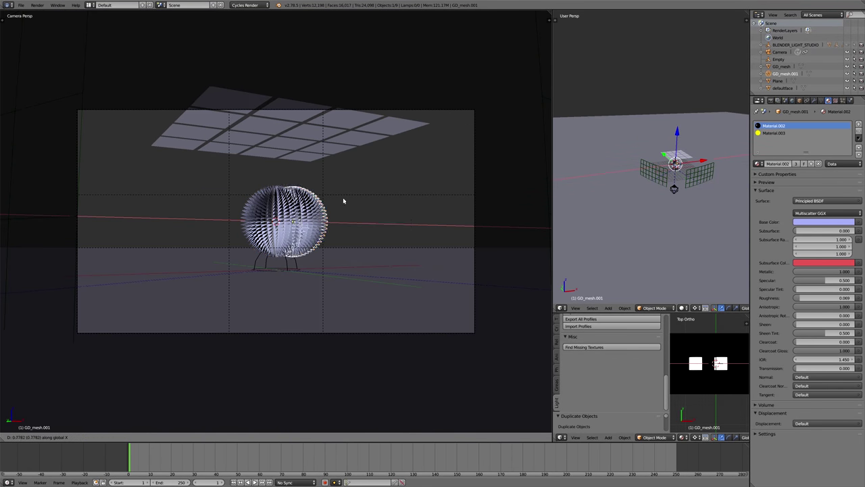
pyautogui.click(217, 320)
pyautogui.hotkey('shift', 'z')
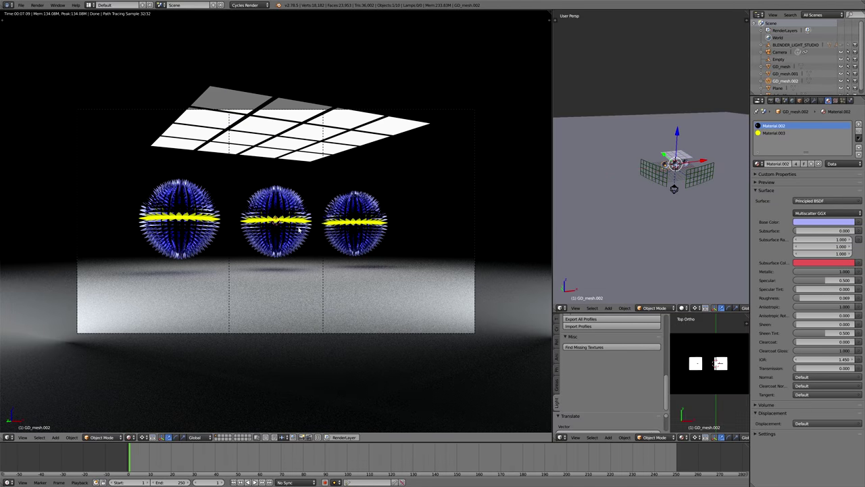
# Step: Rotate the camera around Z, shift it vertically, and widen its focal length to 15 mm
pyautogui.rightClick(403, 114)
pyautogui.press('r')
pyautogui.press('z')
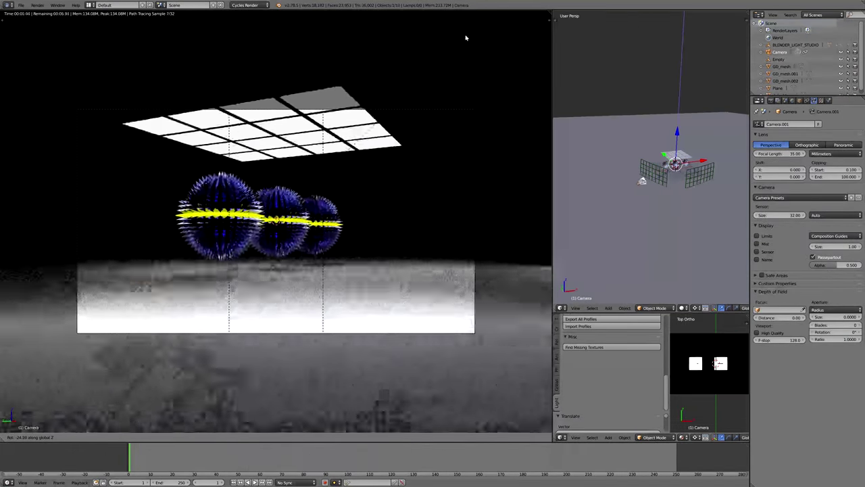
pyautogui.click(408, 91)
pyautogui.press('g')
pyautogui.press('z')
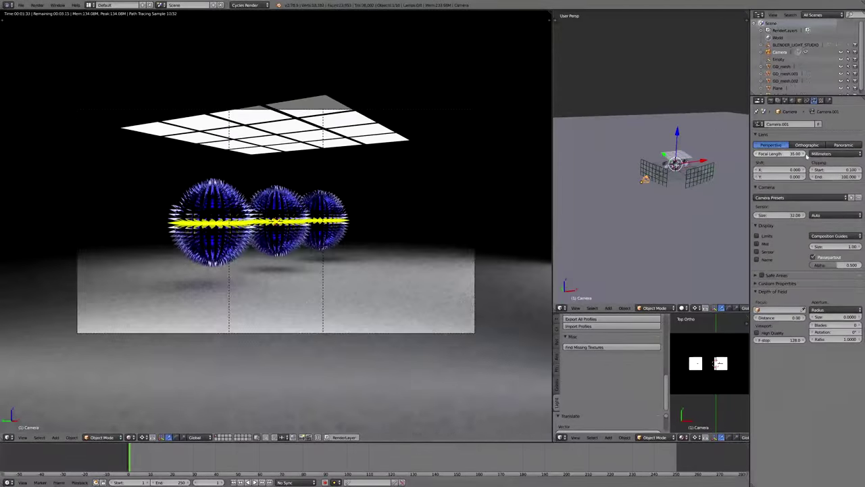
pyautogui.moveTo(778, 153); pyautogui.dragTo(750, 154)
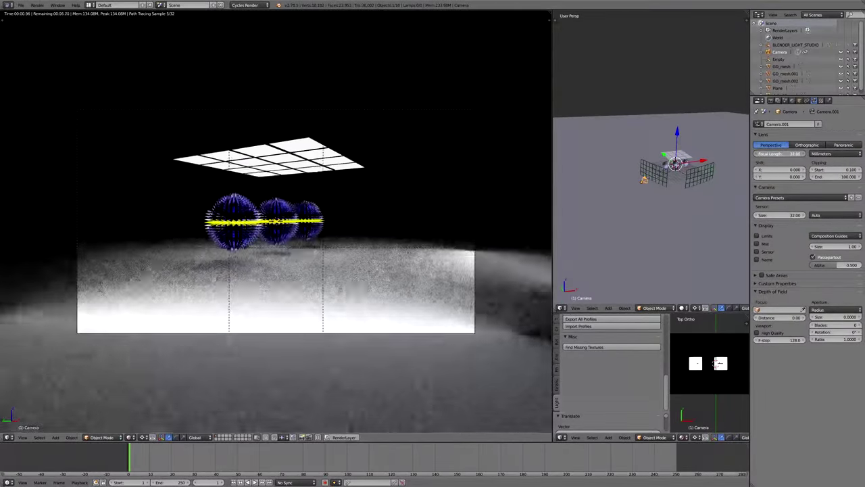
# Step: From top view, move the camera across the floor and turn it toward the spheres
pyautogui.press('KP_7')
pyautogui.press('g')
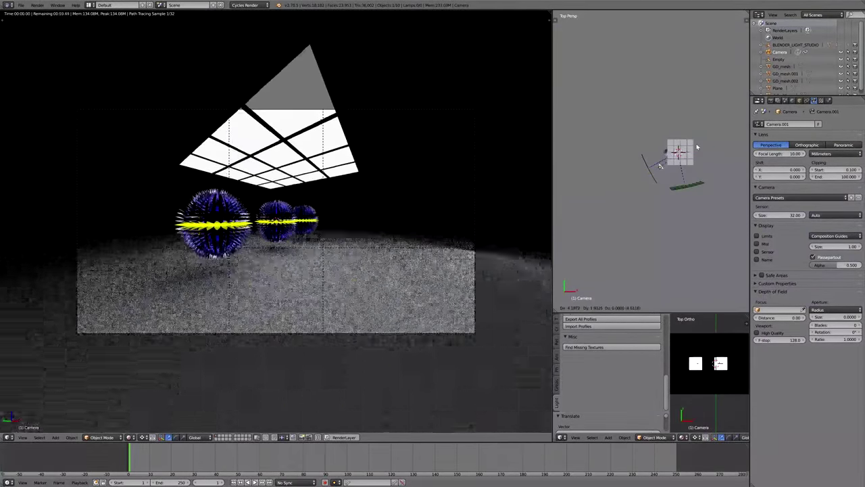
pyautogui.click(697, 146)
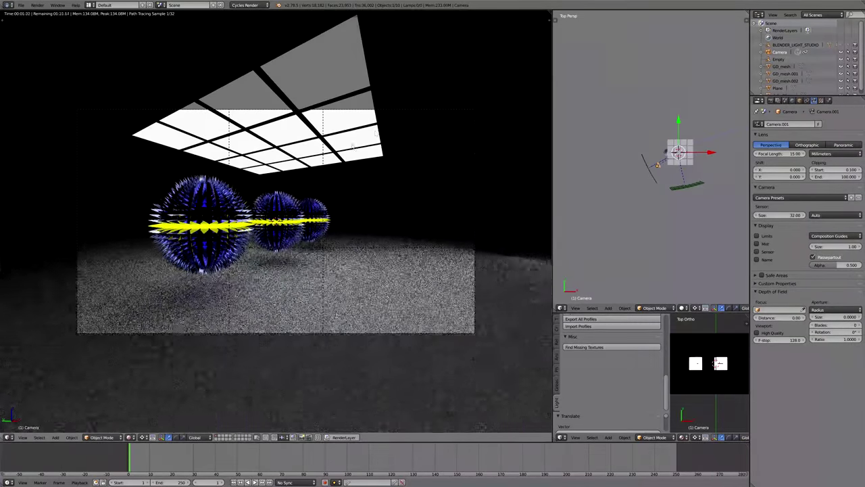
pyautogui.press('r')
pyautogui.press('z')
# Step: Select the first spiky sphere and move it vertically
pyautogui.rightClick(308, 235)
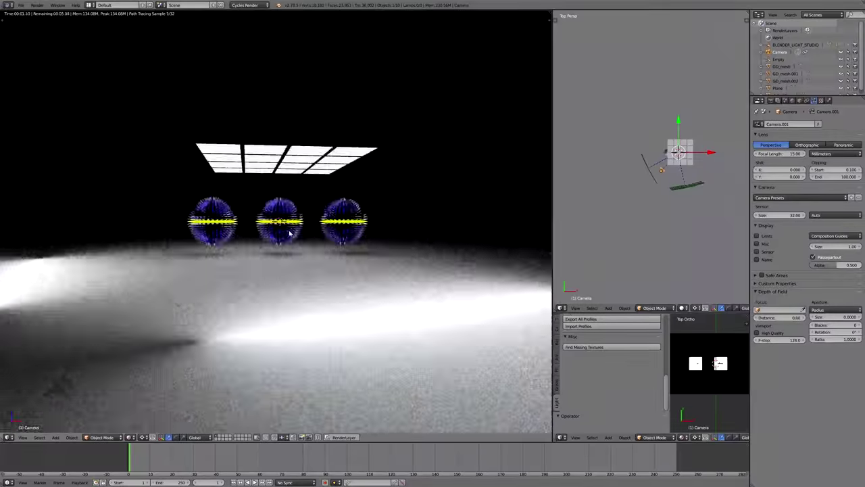
pyautogui.hotkey('shift', 'z')
pyautogui.press('g')
pyautogui.press('z')
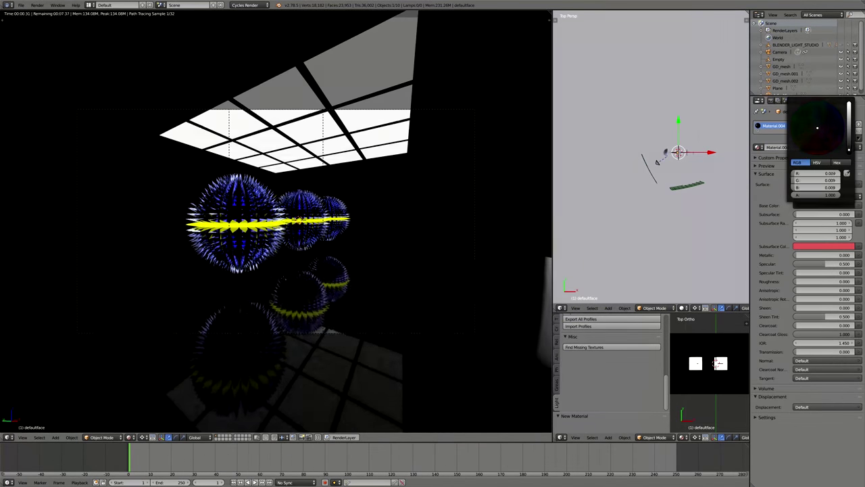
# Step: In a Node Editor, tune the floor material: higher Anisotropic, Metallic 0, lower Specular
pyautogui.click(560, 307)
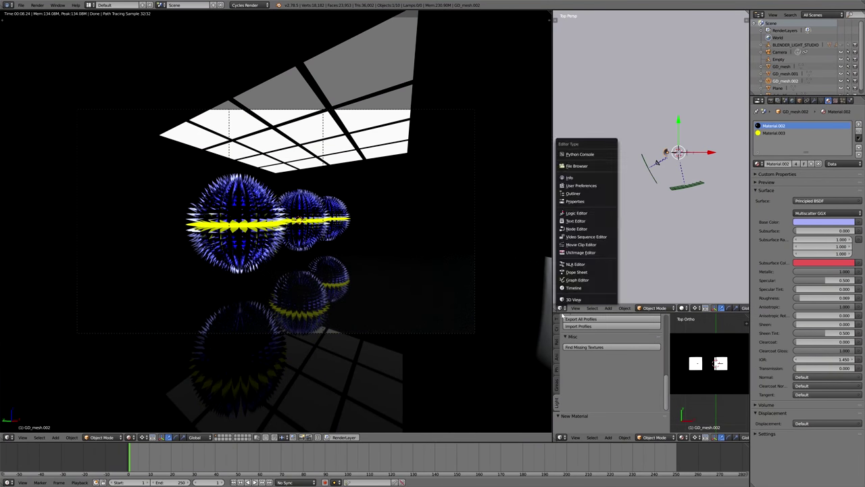
pyautogui.click(575, 208)
pyautogui.moveTo(590, 248); pyautogui.dragTo(609, 248)
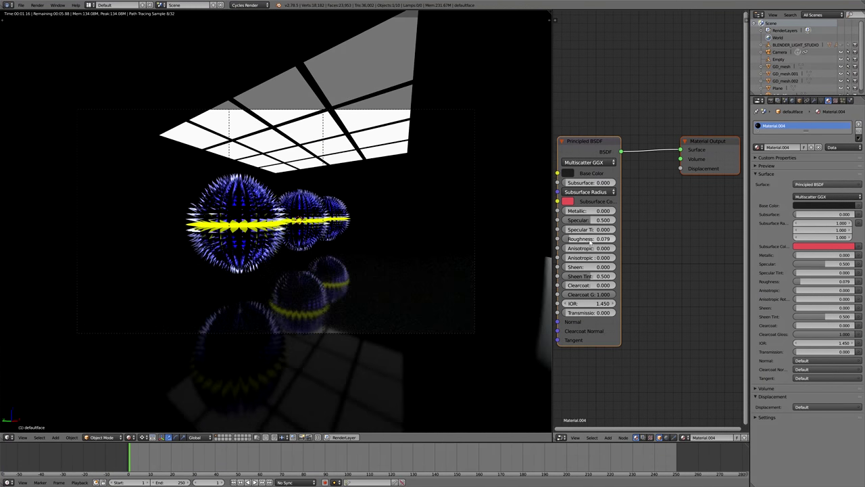
pyautogui.moveTo(598, 211); pyautogui.dragTo(575, 211)
pyautogui.moveTo(598, 220); pyautogui.dragTo(581, 220)
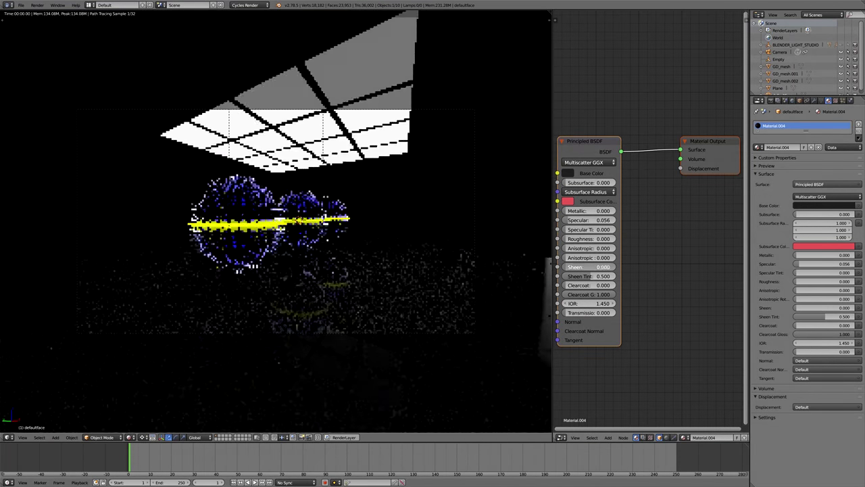
# Step: Adjust the first sphere's base colour and review the band and defaultface materials
pyautogui.rightClick(455, 112)
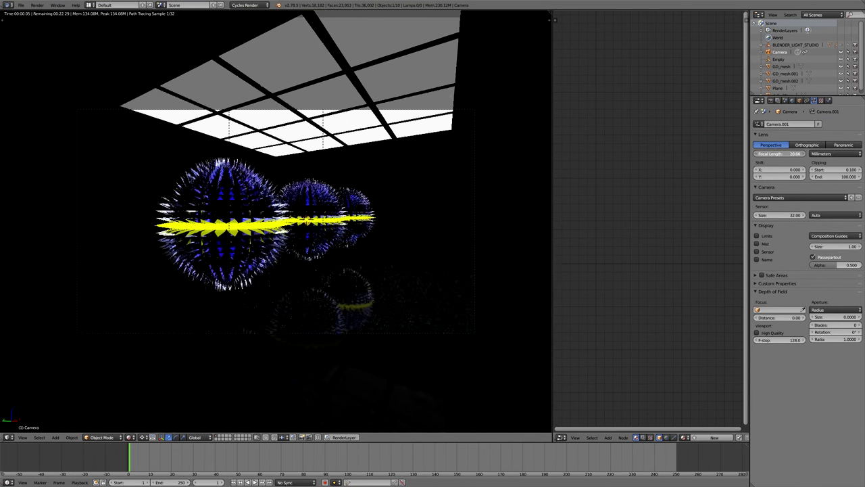
pyautogui.rightClick(230, 202)
pyautogui.click(568, 173)
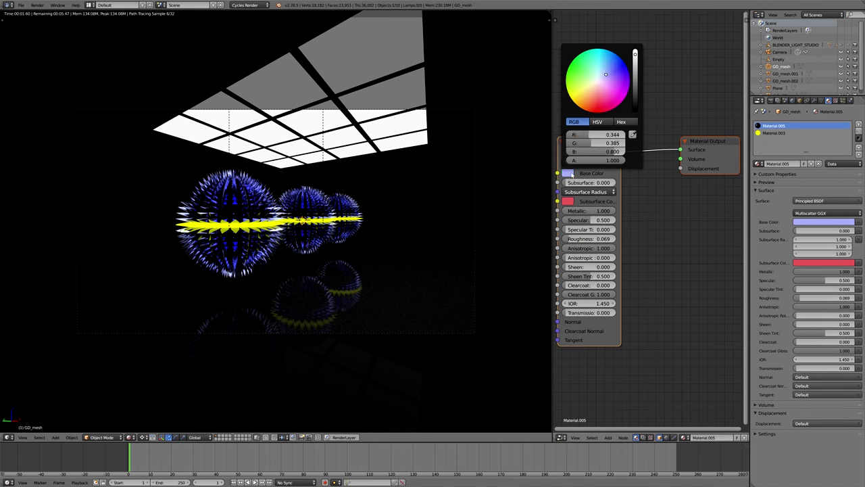
pyautogui.moveTo(597, 89); pyautogui.dragTo(597, 88)
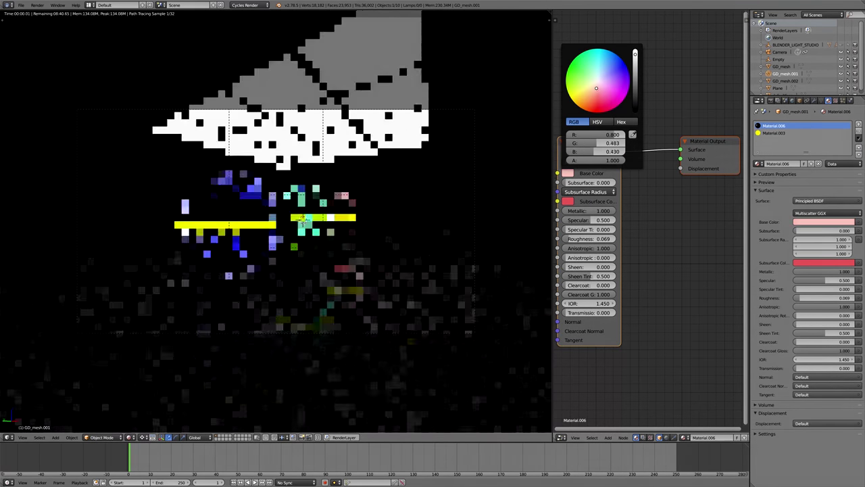
pyautogui.click(781, 66)
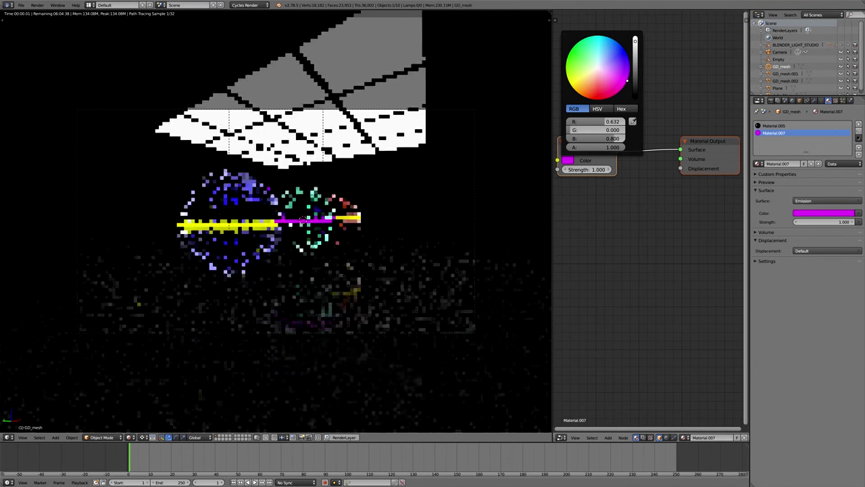
pyautogui.click(784, 73)
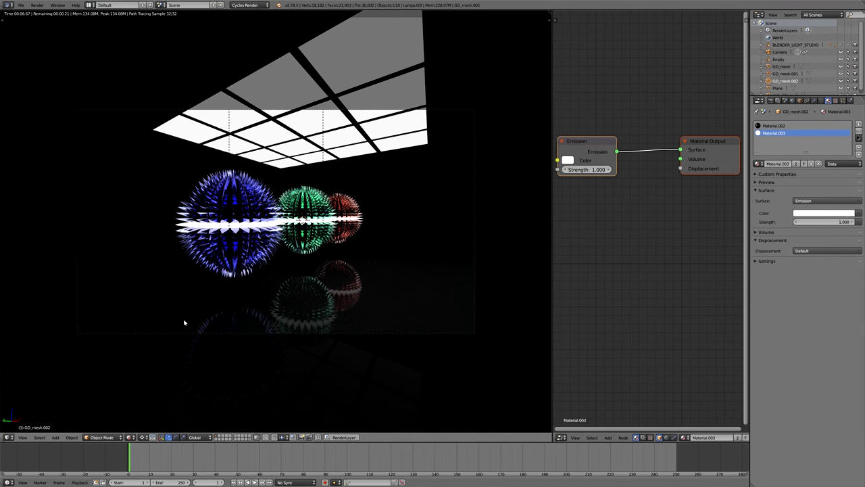
pyautogui.rightClick(153, 198)
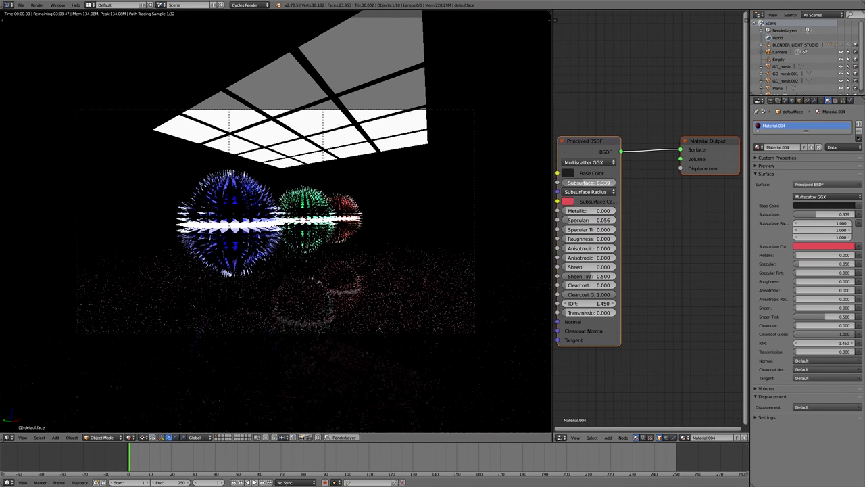
pyautogui.rightClick(253, 250)
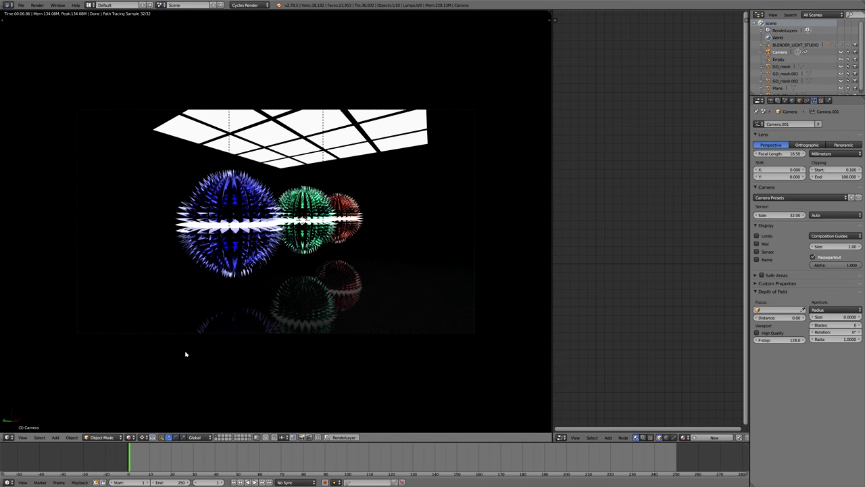
# Step: Leave Edit Mode on the circle and view the camera through a live Cycles render
pyautogui.press('Tab')
pyautogui.press('KP_0')
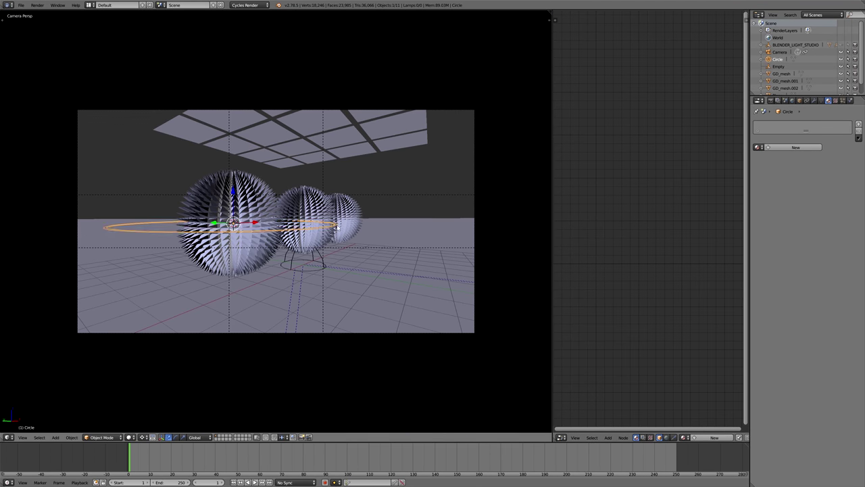
pyautogui.click(153, 389)
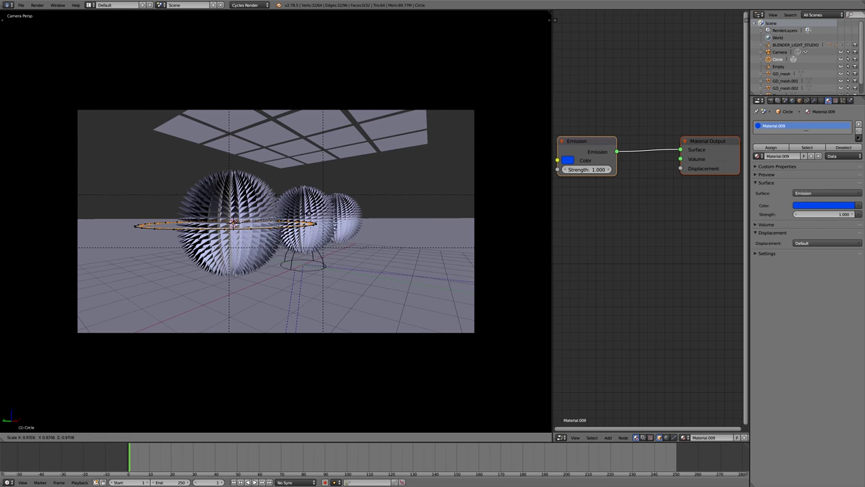
# Step: Delete the Circle and set camera depth of field to distance 4.61, aperture 0.02
pyautogui.press('Delete')
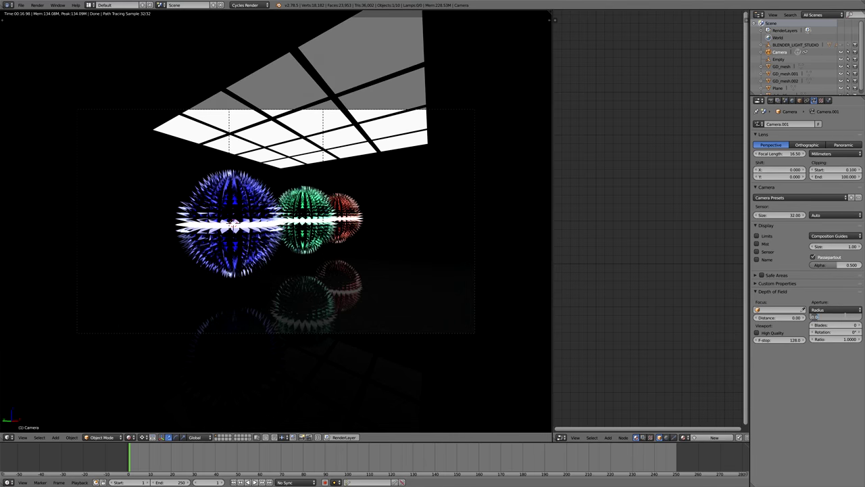
pyautogui.press('Return')
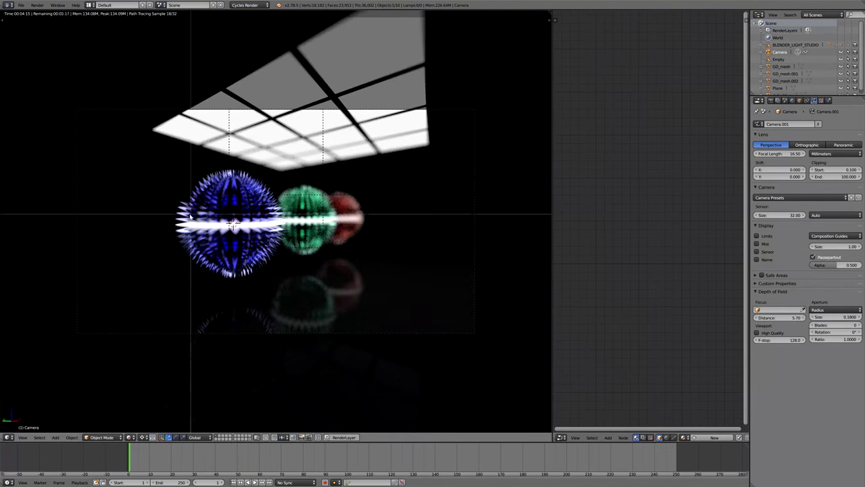
pyautogui.press('KP_0')
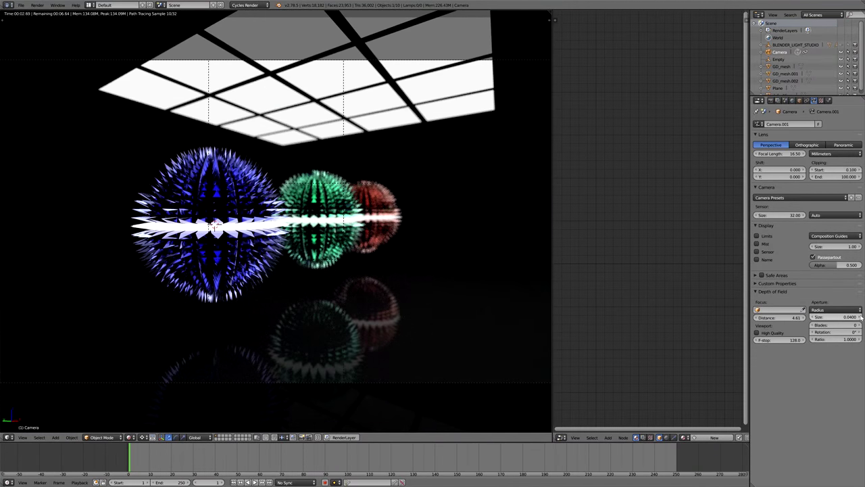
pyautogui.keyDown('ctrl'); pyautogui.scroll(-2, 860, 318); pyautogui.keyUp('ctrl')
pyautogui.press('KP_0')
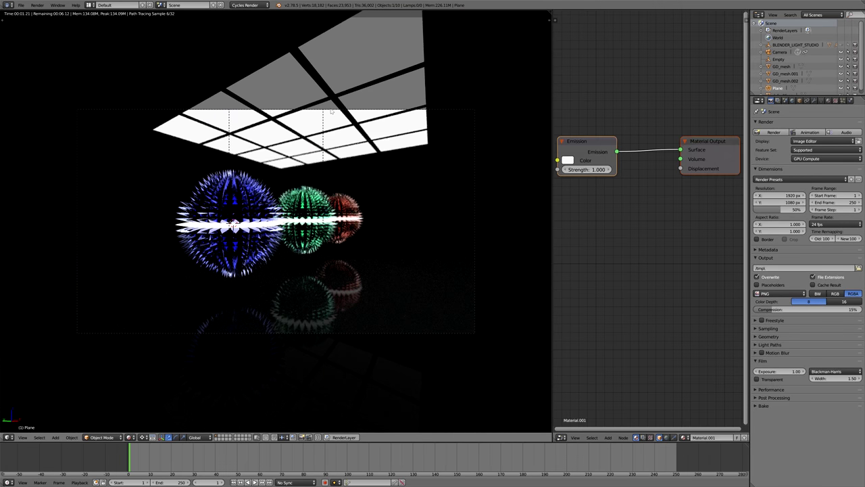
# Step: Orbit to a new angle on the spheres and align the camera to that view
pyautogui.moveTo(330, 111); pyautogui.dragTo(346, 405, button='middle')
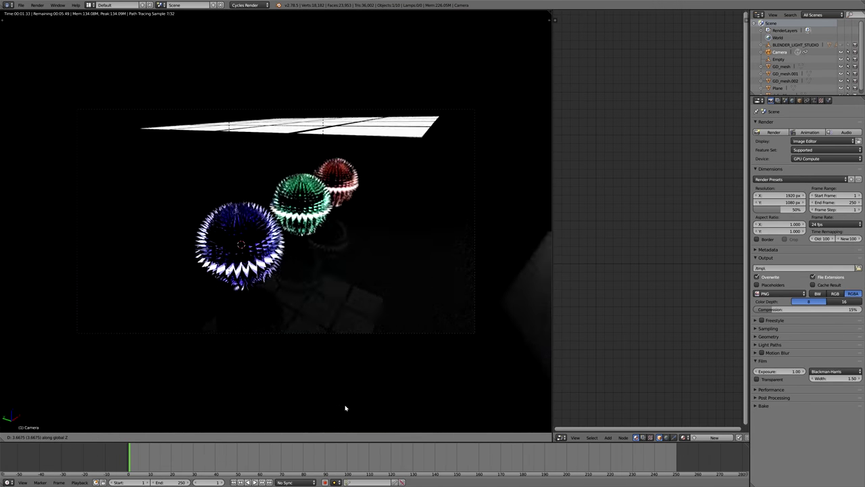
pyautogui.press('ctrl+alt+KP_0')
pyautogui.scroll(3, 228, 216)
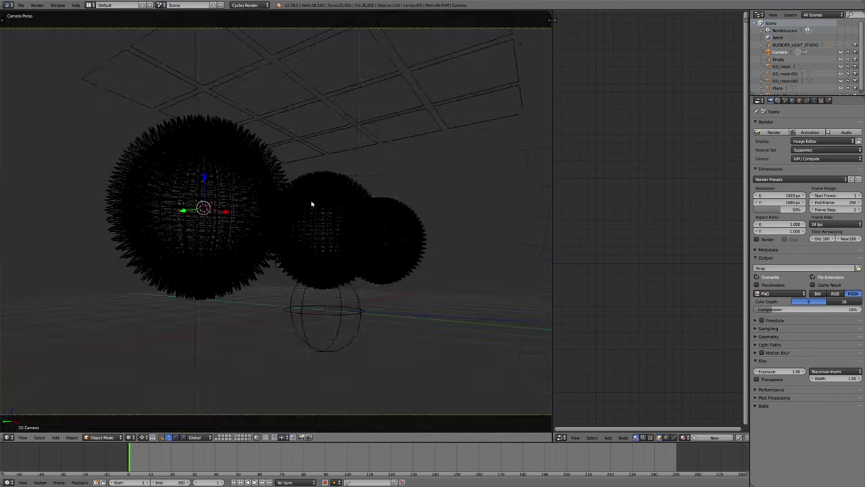
pyautogui.scroll(-3, 505, 338)
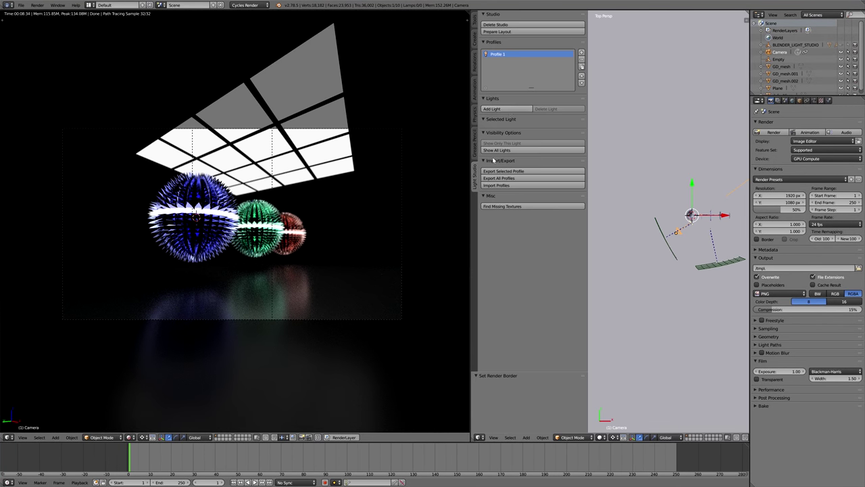
# Step: Move the new studio light along X and give it the Television A texture
pyautogui.press('x')
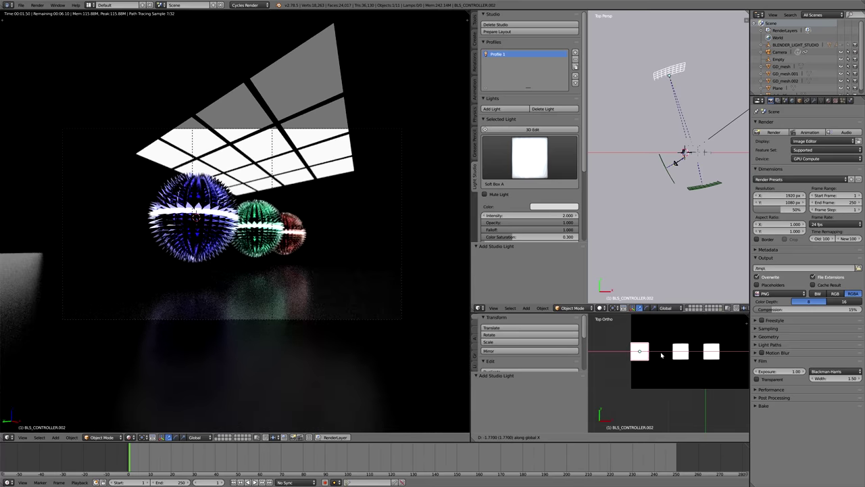
pyautogui.click(511, 352)
pyautogui.scroll(-2, 529, 169)
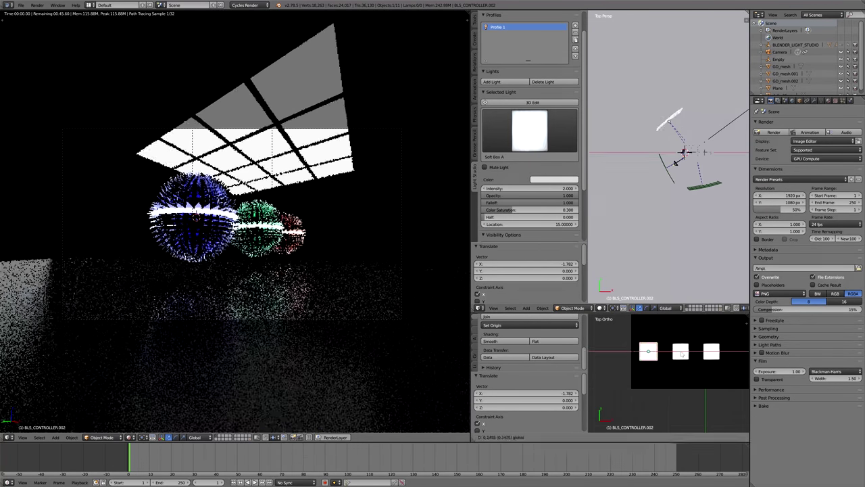
pyautogui.click(529, 128)
pyautogui.click(444, 223)
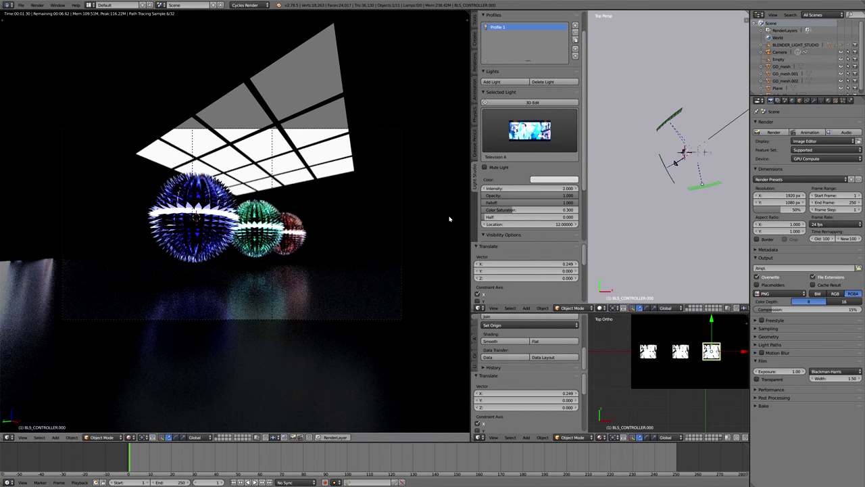
# Step: Try a blue emission glow on the ceiling panel, then reset it to white
pyautogui.click(777, 88)
pyautogui.click(821, 100)
pyautogui.click(824, 196)
pyautogui.click(801, 128)
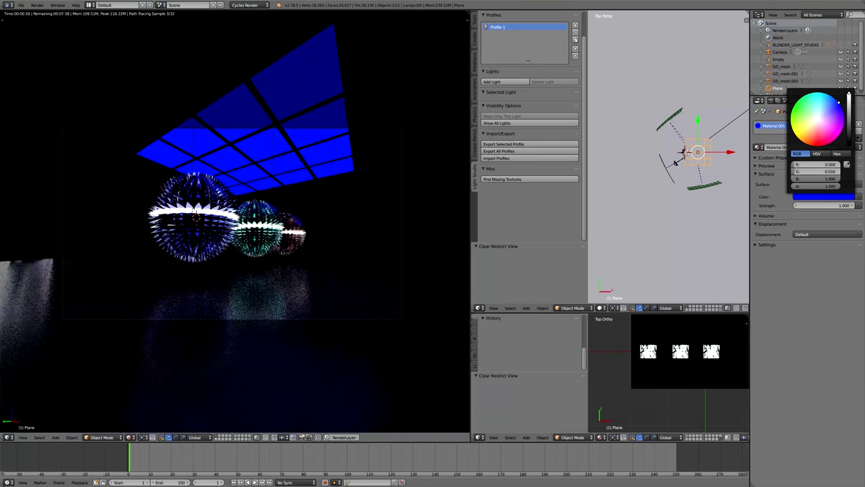
pyautogui.moveTo(838, 103)
pyautogui.mouseDown()
pyautogui.moveTo(819, 96)
pyautogui.moveTo(818, 119)
pyautogui.mouseUp()
# Step: Scale the ceiling panel to 1.319 and frame it from directly above
pyautogui.press('s')
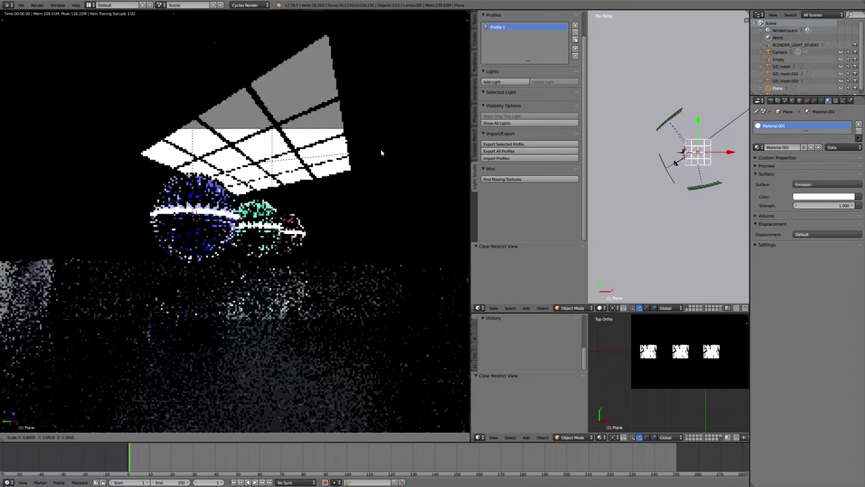
pyautogui.click(440, 145)
pyautogui.press('KP_5')
pyautogui.press('KP_Decimal')
# Step: Multiply the render resolution by 4 to 7680 × 4320 px
pyautogui.moveTo(679, 154); pyautogui.dragTo(688, 158, button='middle')
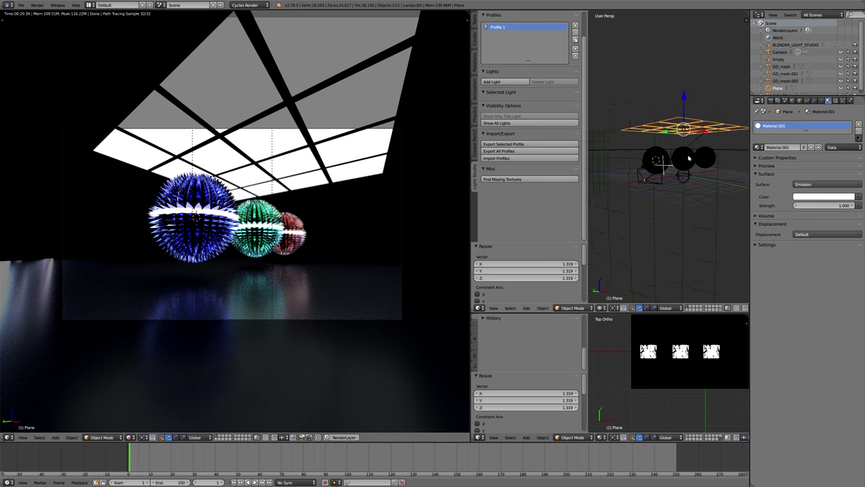
pyautogui.click(771, 100)
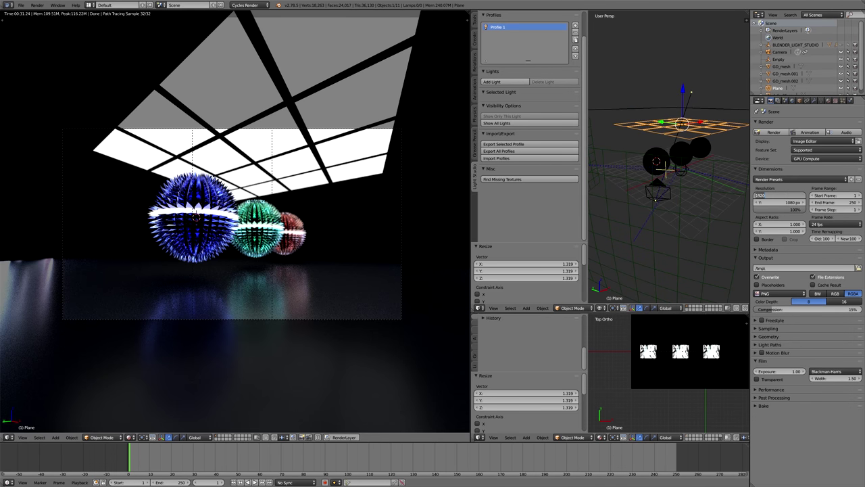
pyautogui.write('*4')
pyautogui.press('Return')
pyautogui.click(777, 202)
pyautogui.write('*4')
pyautogui.press('Return')
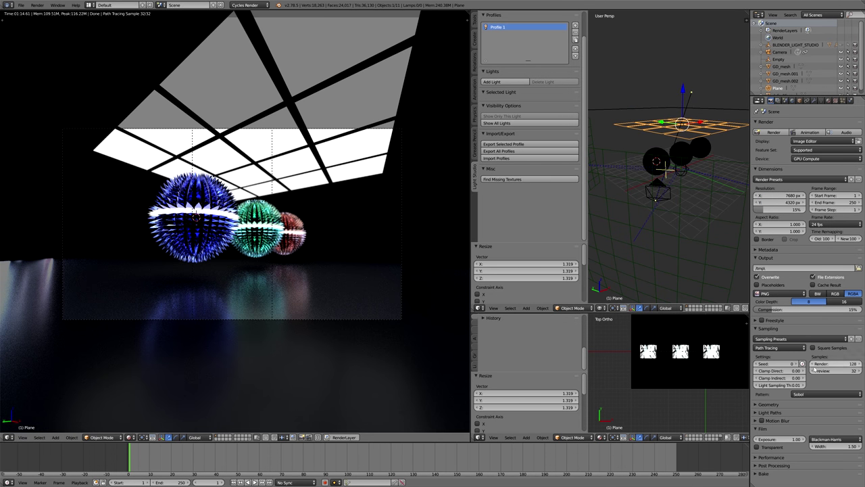
# Step: Set render samples to 500 and render the final image with F12
pyautogui.press('Return')
pyautogui.press('F12')
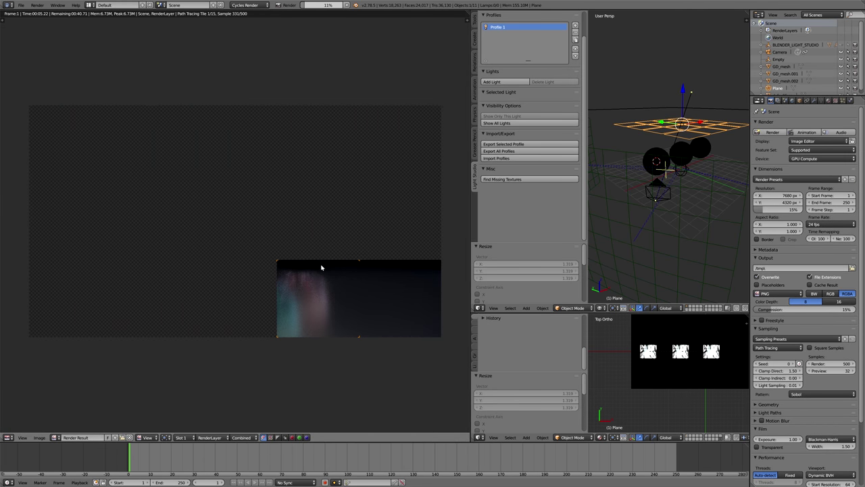
pyautogui.scroll(-1, 198, 223)
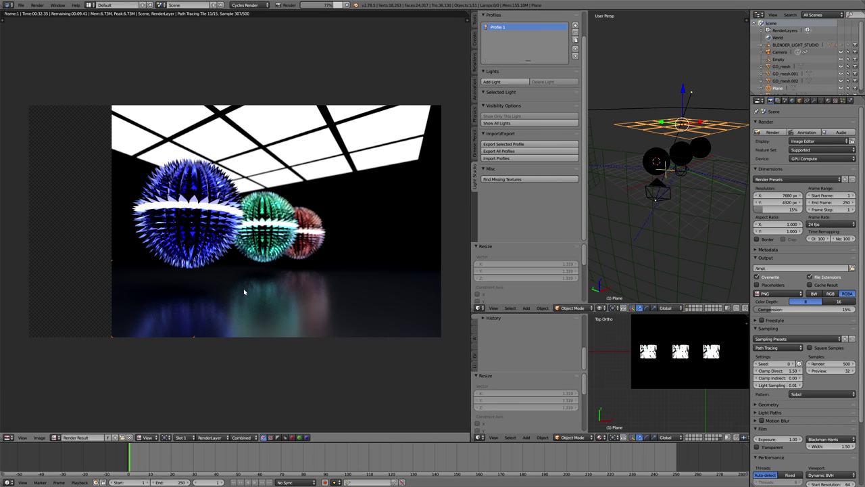
pyautogui.scroll(-2, 245, 290)
pyautogui.scroll(1, 270, 260)
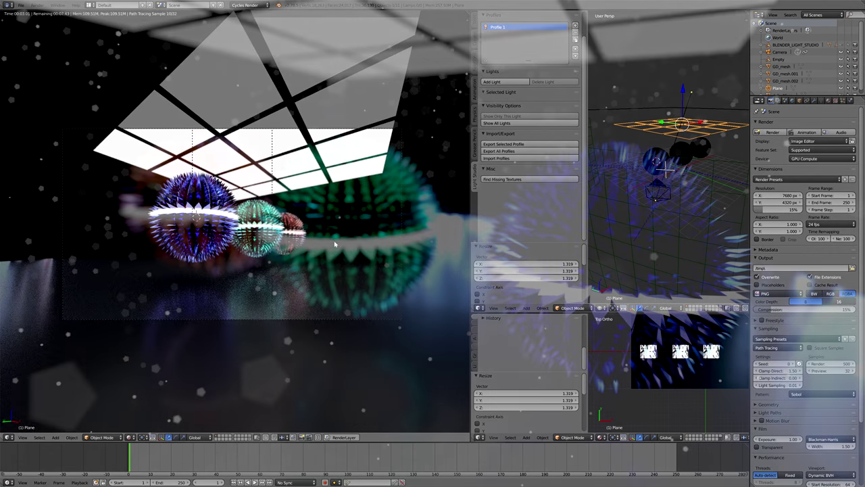